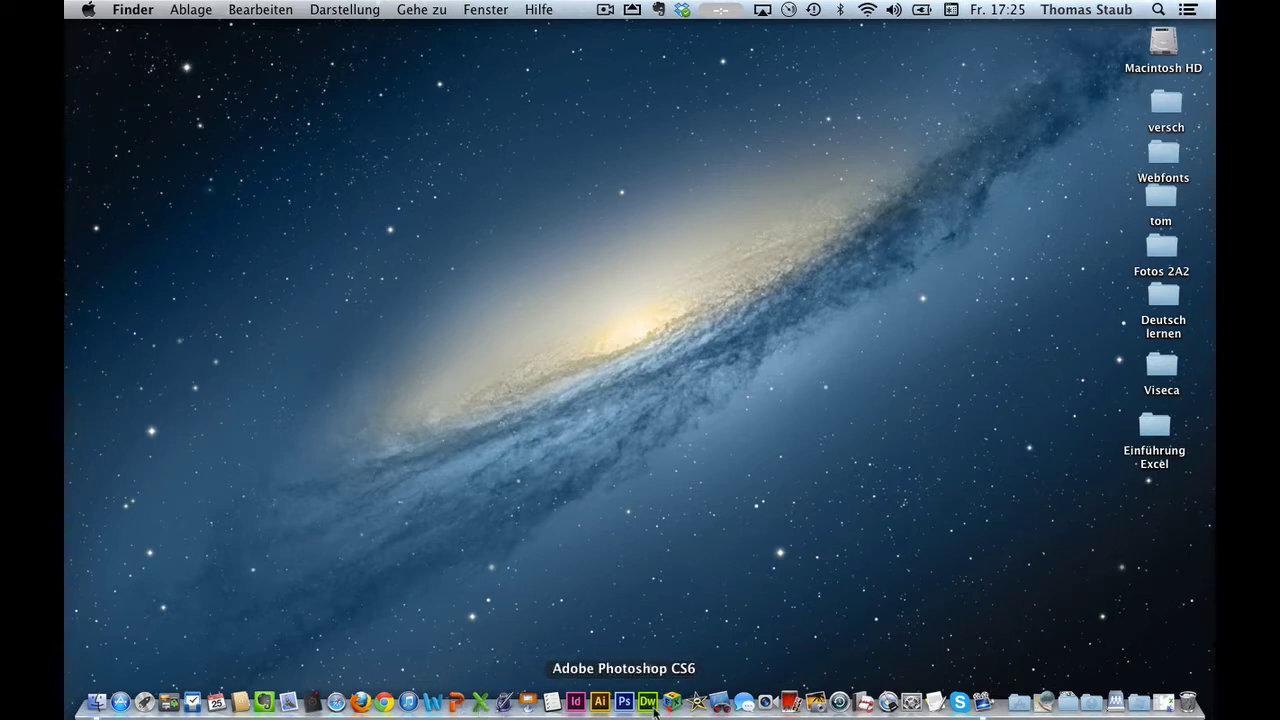
# - Open the Microsoft Office 2011 applications folder from the Dock in a Finder window
pyautogui.click(1162, 704)
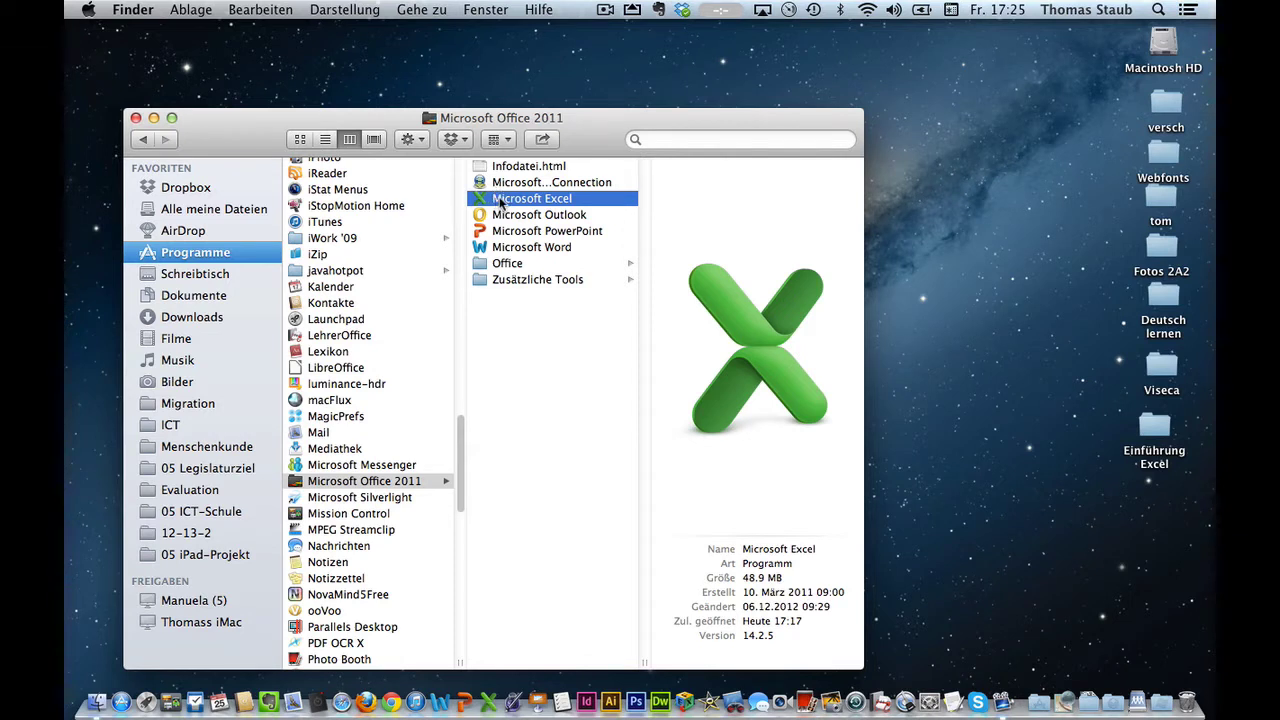
# - Pin Microsoft Excel to the Dock and launch it to the workbook template gallery
pyautogui.moveTo(500, 200); pyautogui.dragTo(488, 702)
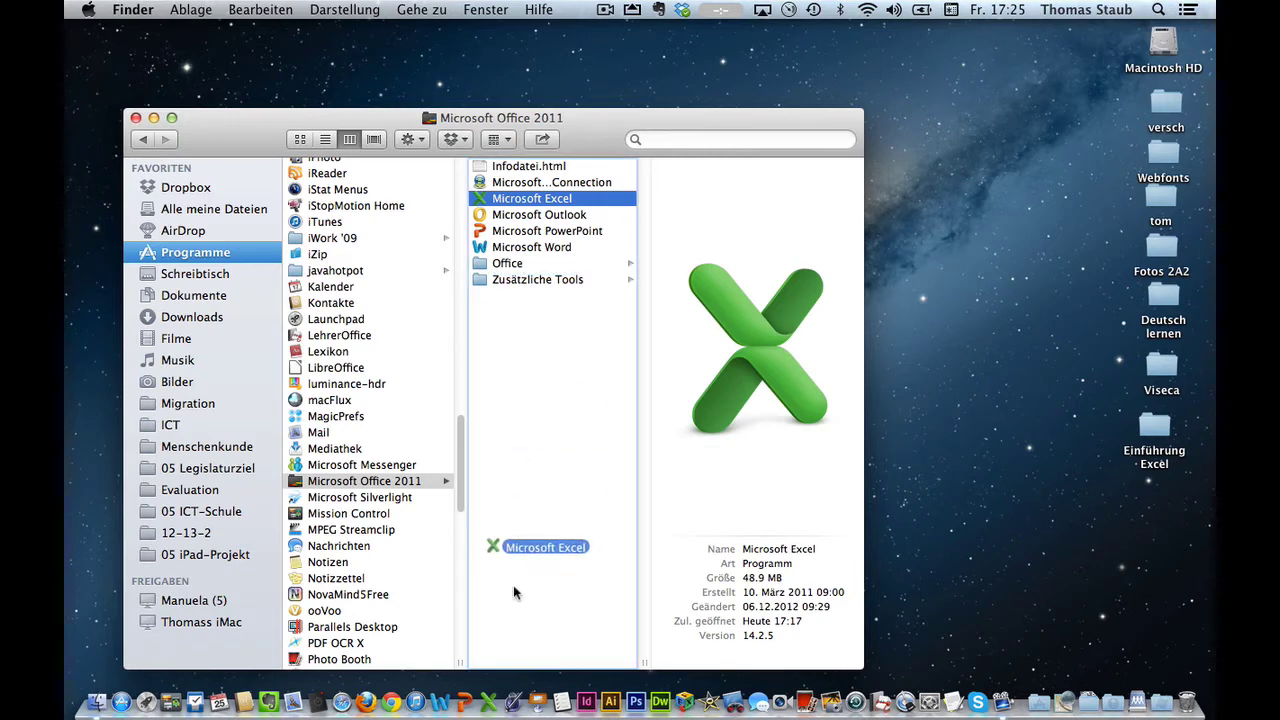
pyautogui.click(489, 703)
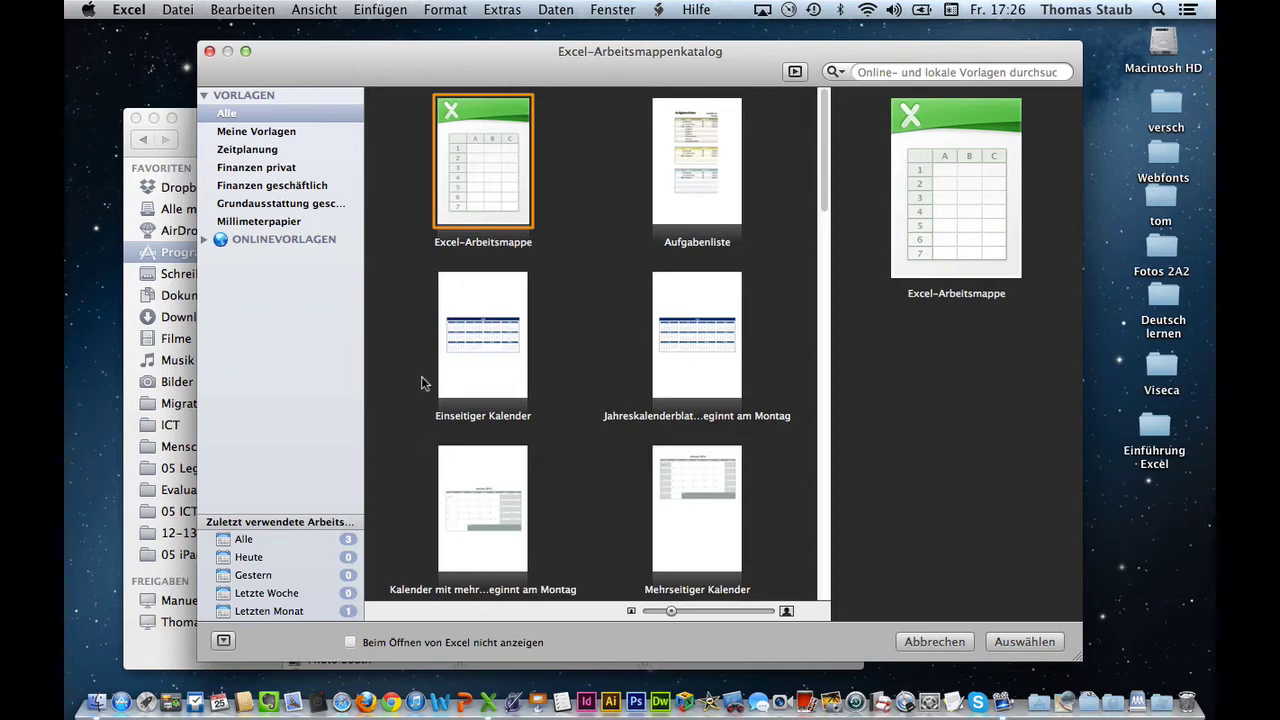
# - Create the blank workbook Arbeitsmappe1 from the Excel-Arbeitsmappe template
pyautogui.moveTo(464, 63); pyautogui.dragTo(407, 60)
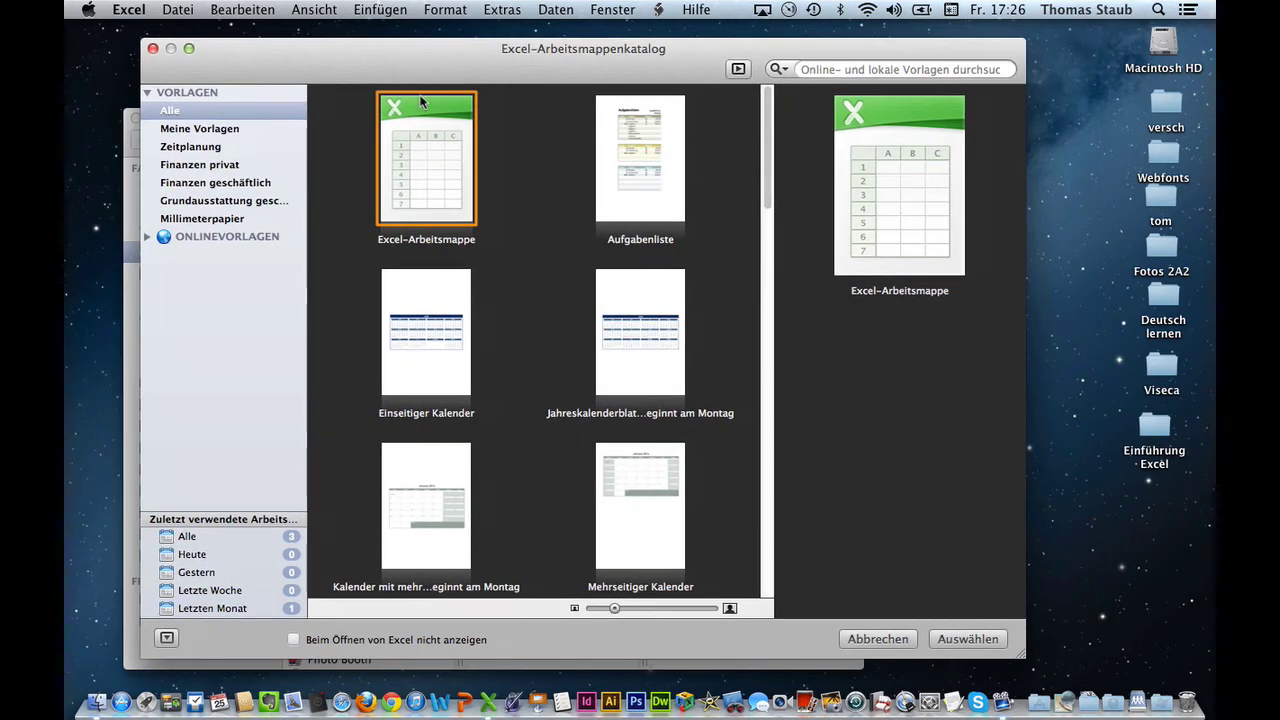
pyautogui.doubleClick(428, 193)
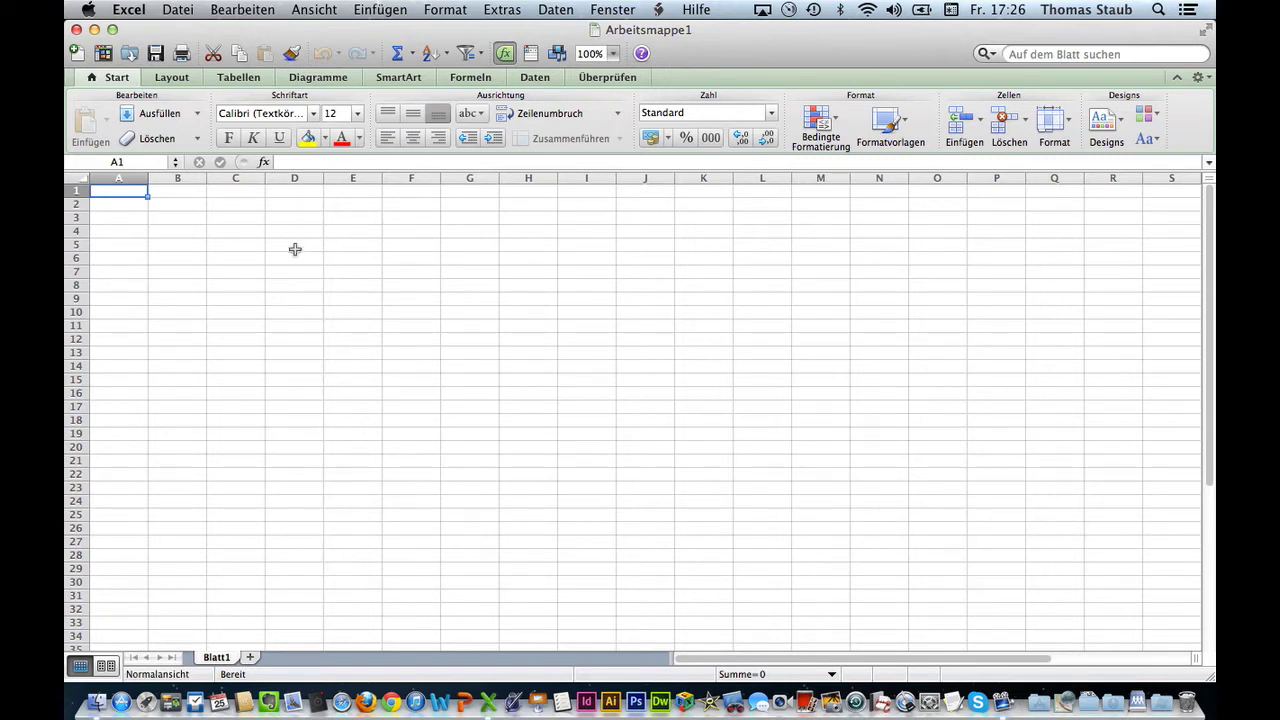
pyautogui.click(174, 12)
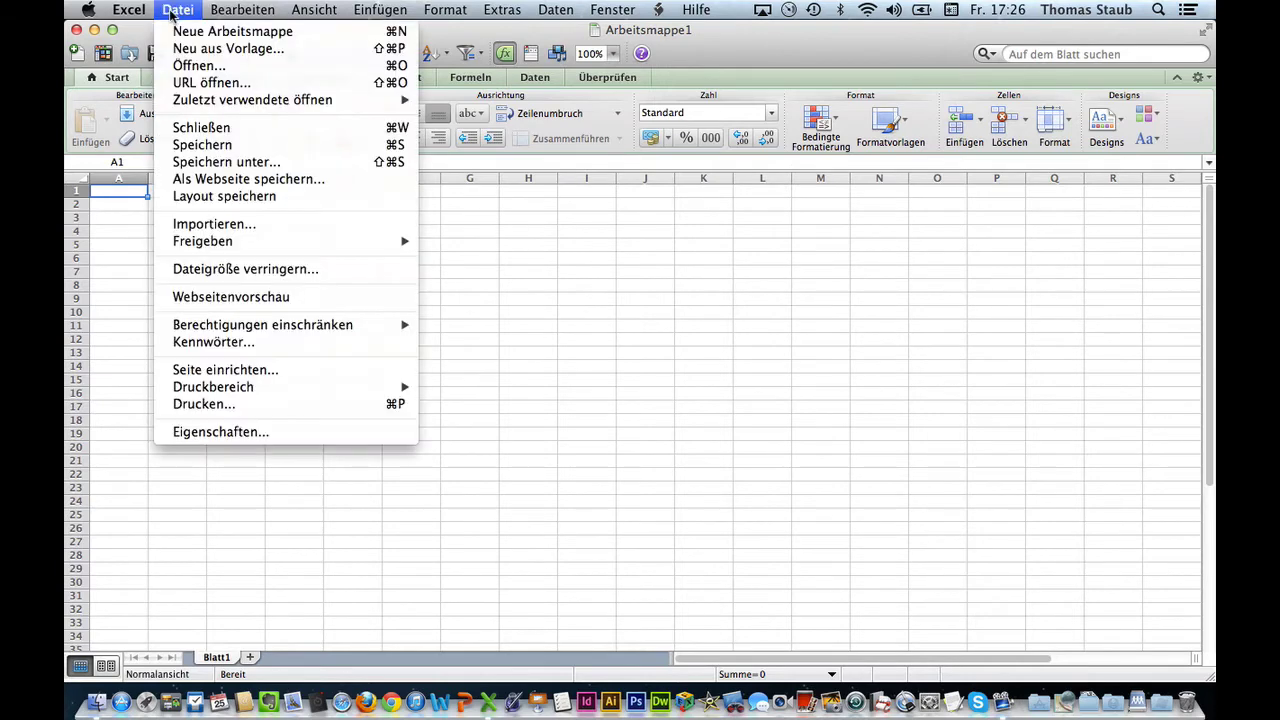
pyautogui.moveTo(240, 12)
pyautogui.moveTo(555, 10)
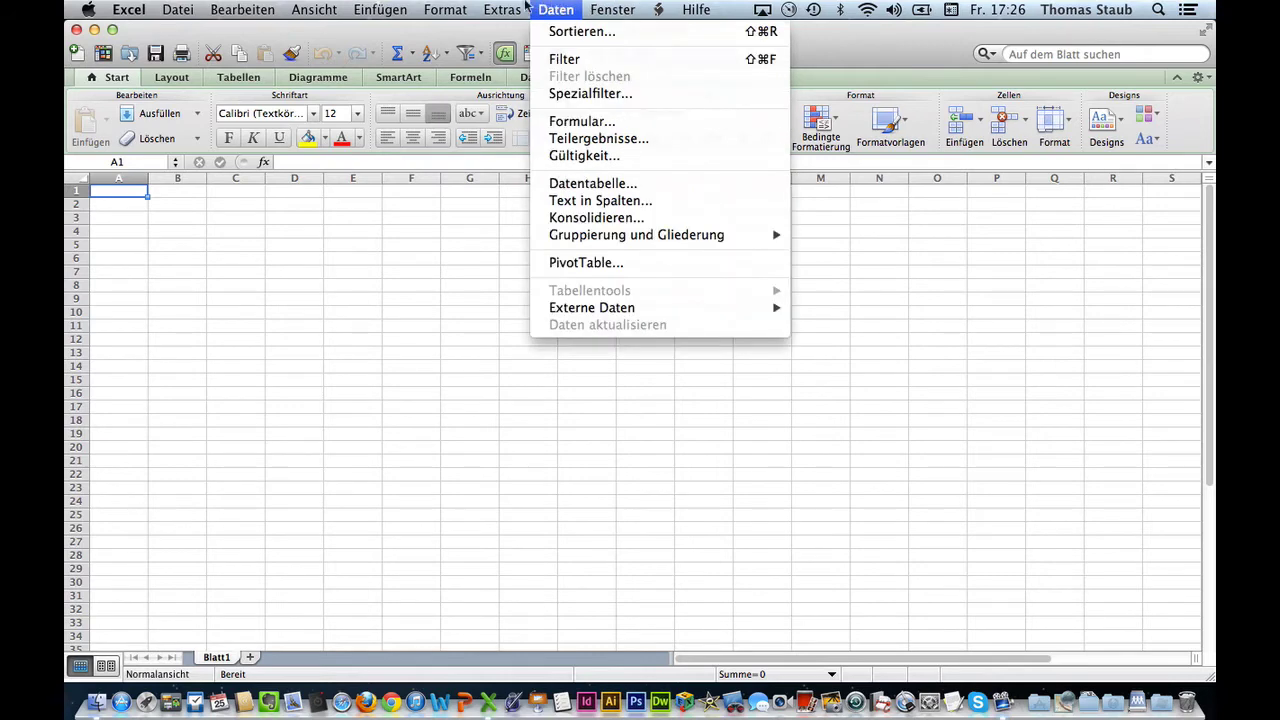
pyautogui.moveTo(415, 6)
pyautogui.moveTo(337, 8)
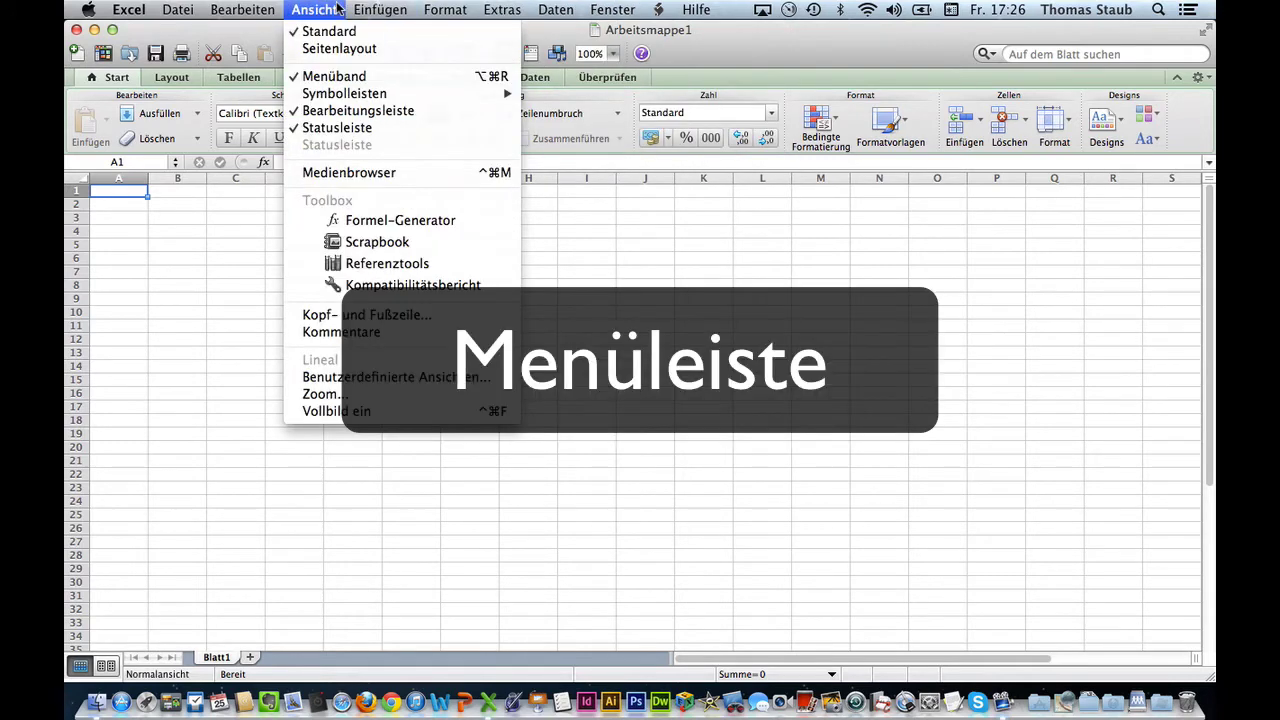
pyautogui.click(337, 8)
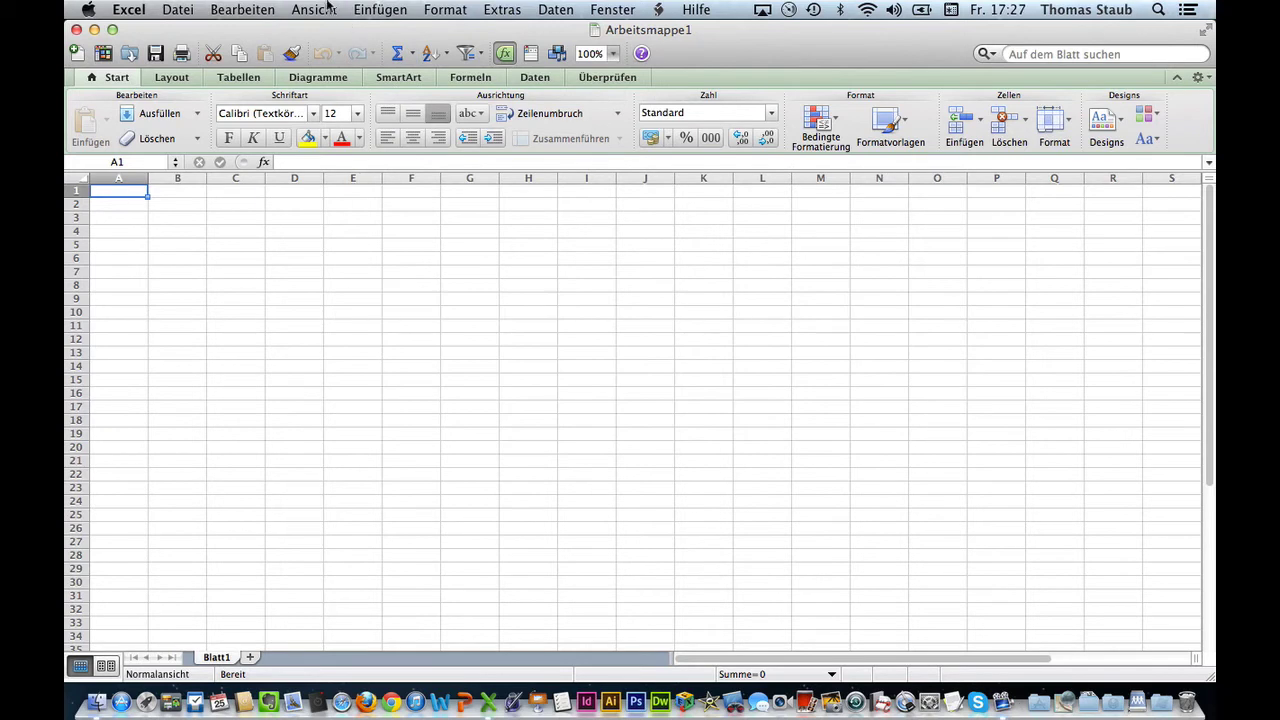
pyautogui.click(322, 8)
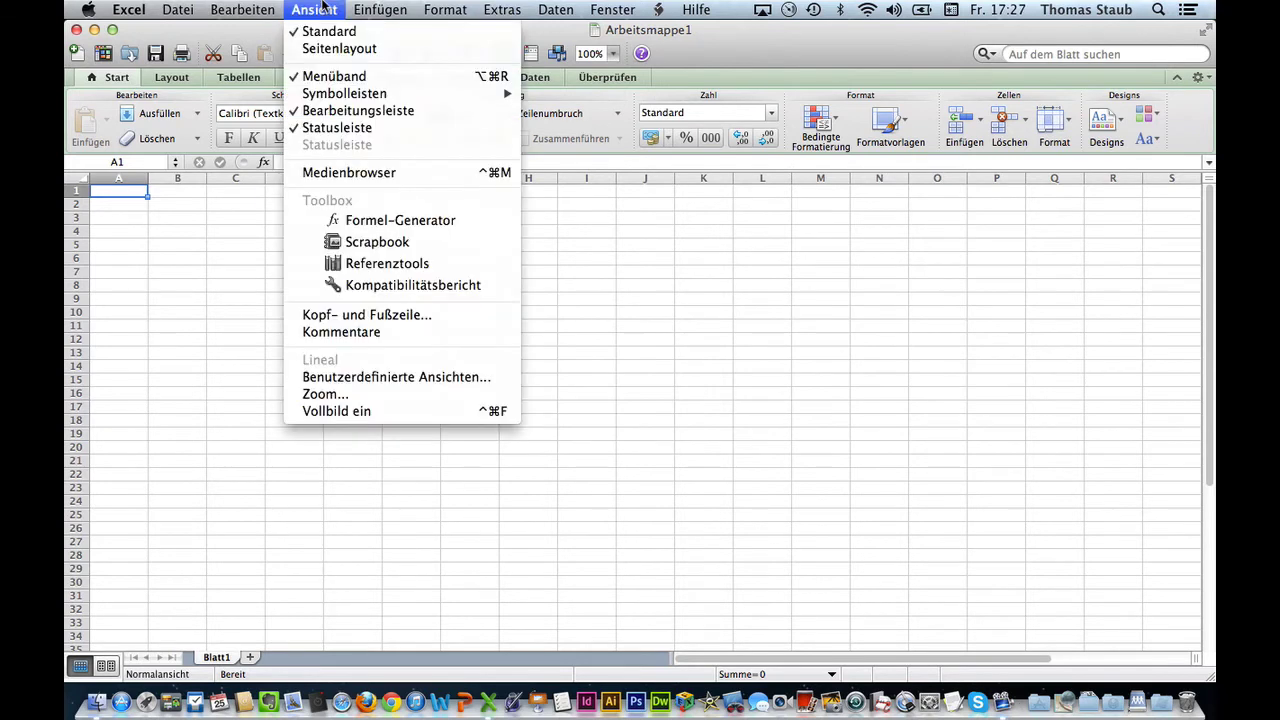
pyautogui.moveTo(380, 93)
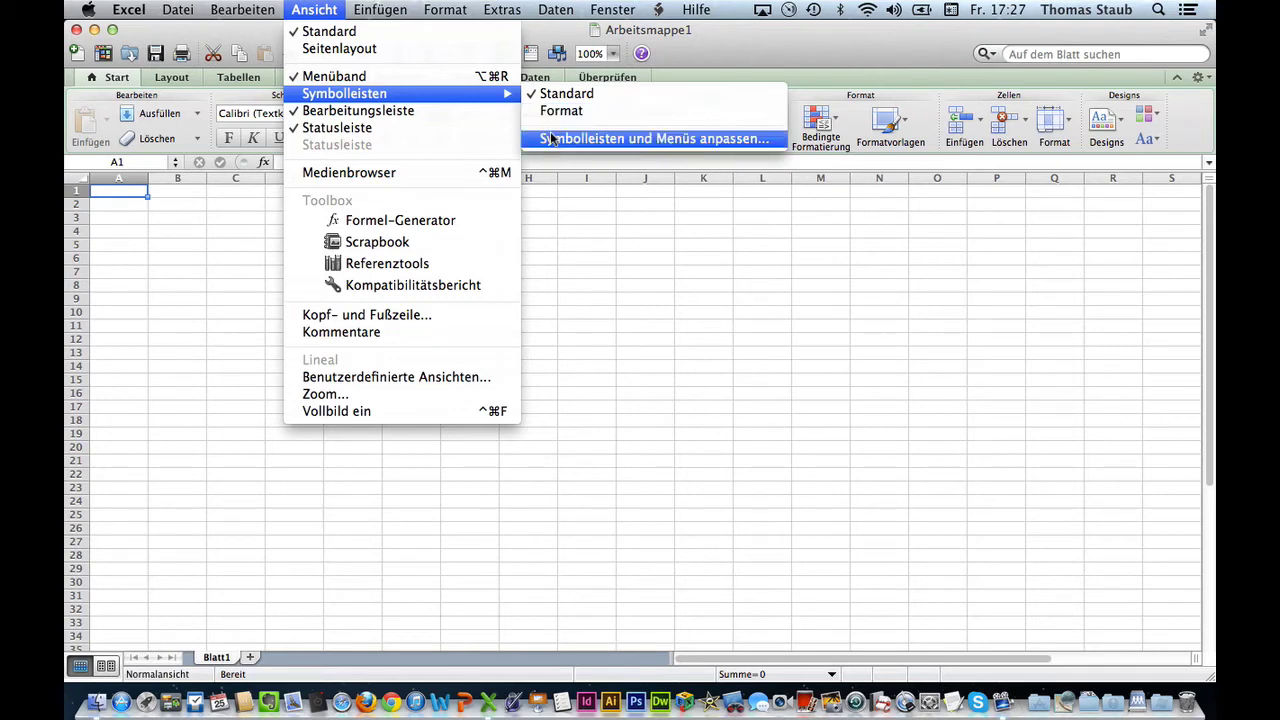
pyautogui.click(312, 10)
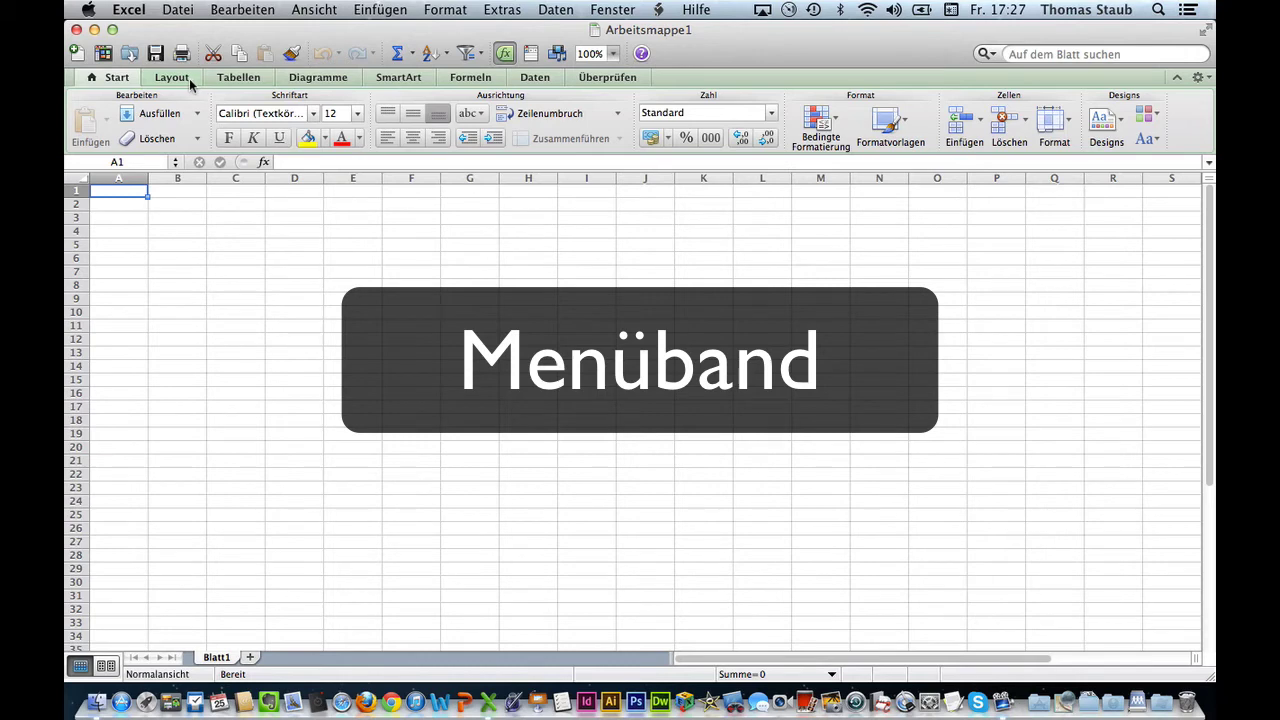
pyautogui.click(186, 79)
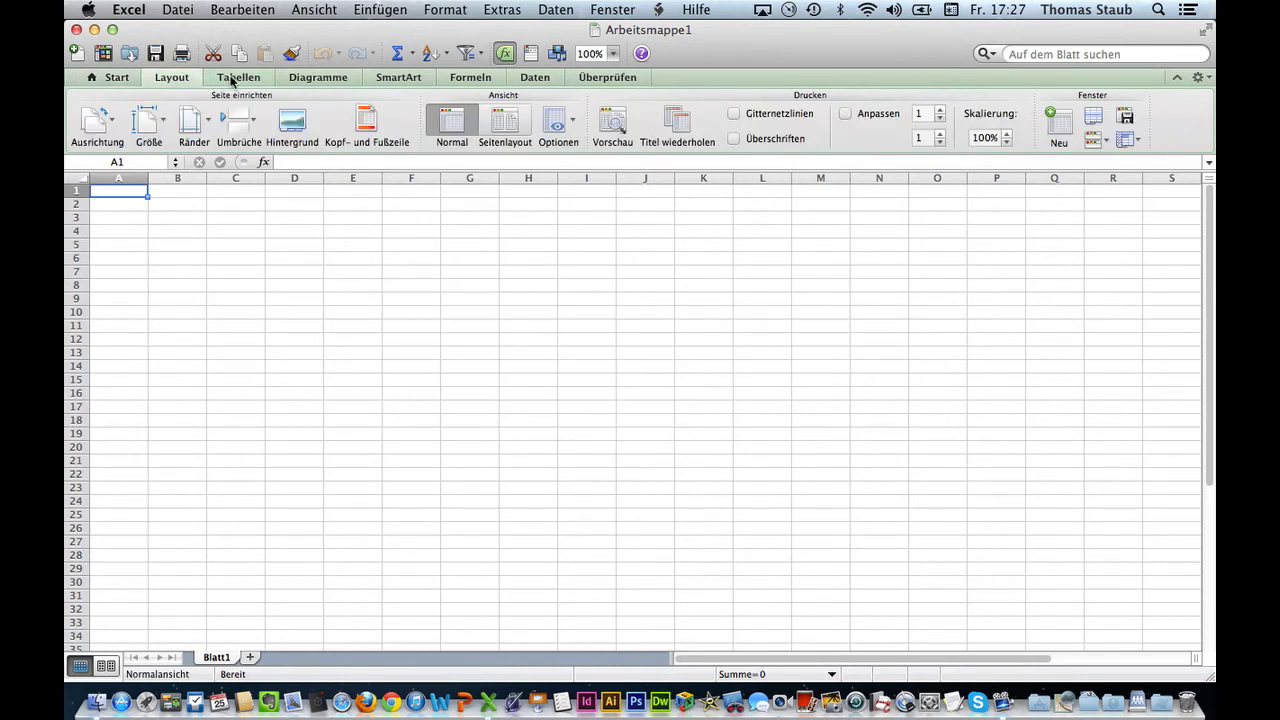
pyautogui.click(240, 80)
pyautogui.click(308, 80)
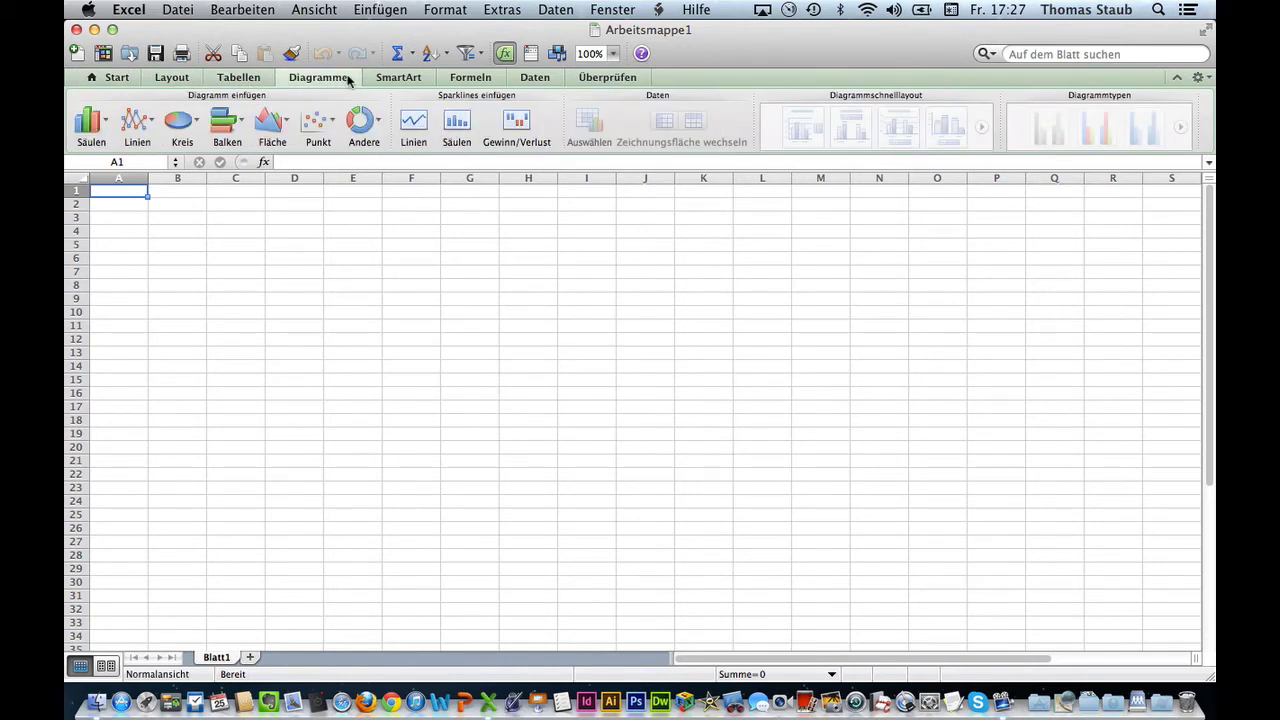
pyautogui.click(398, 80)
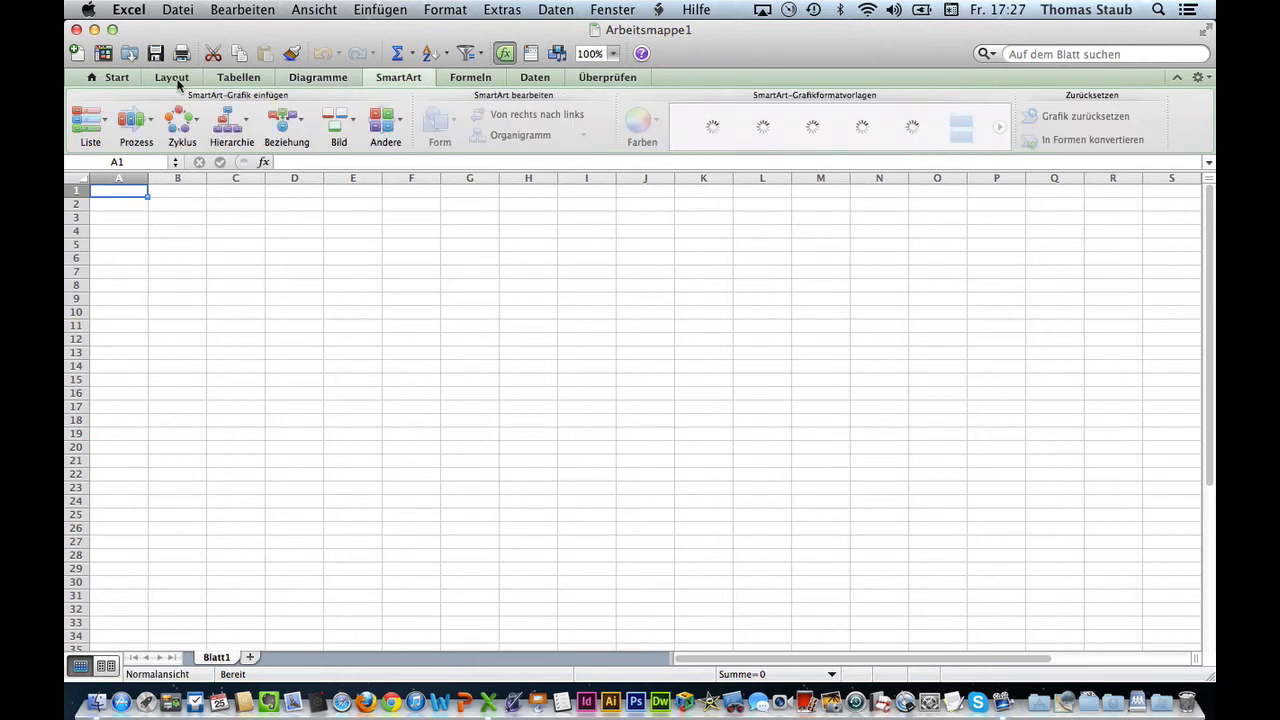
pyautogui.click(125, 79)
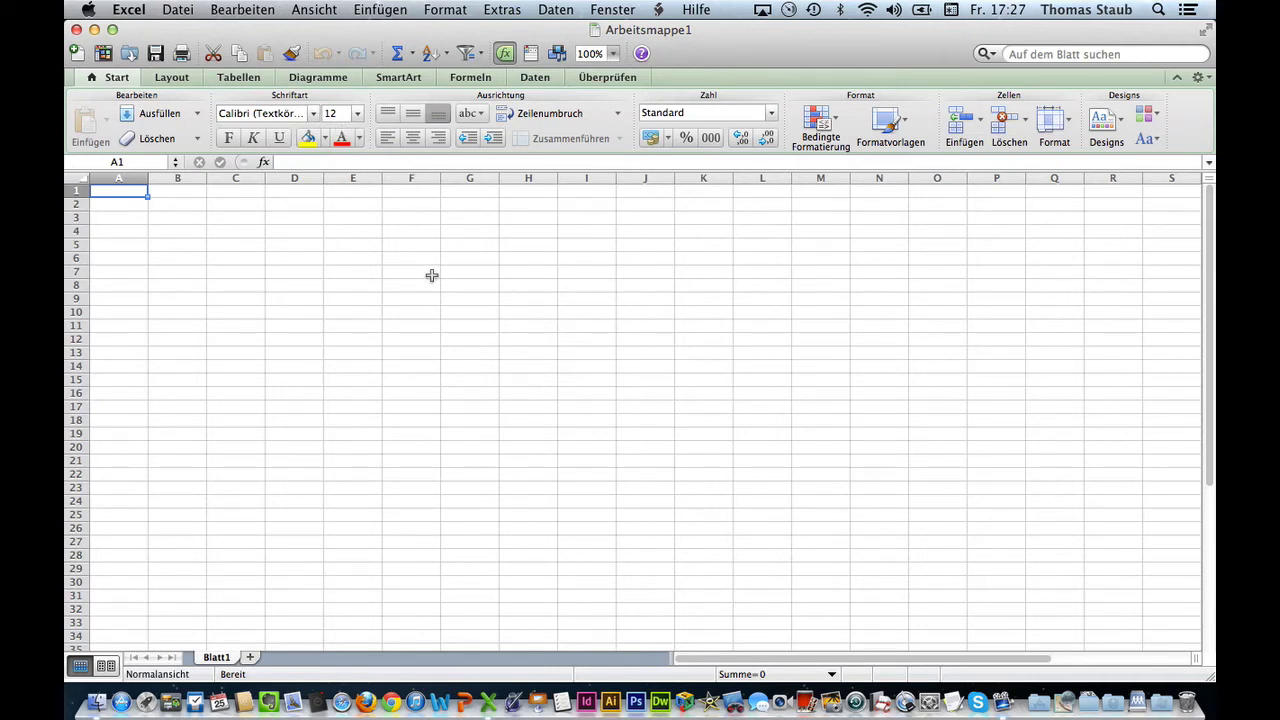
pyautogui.click(1200, 80)
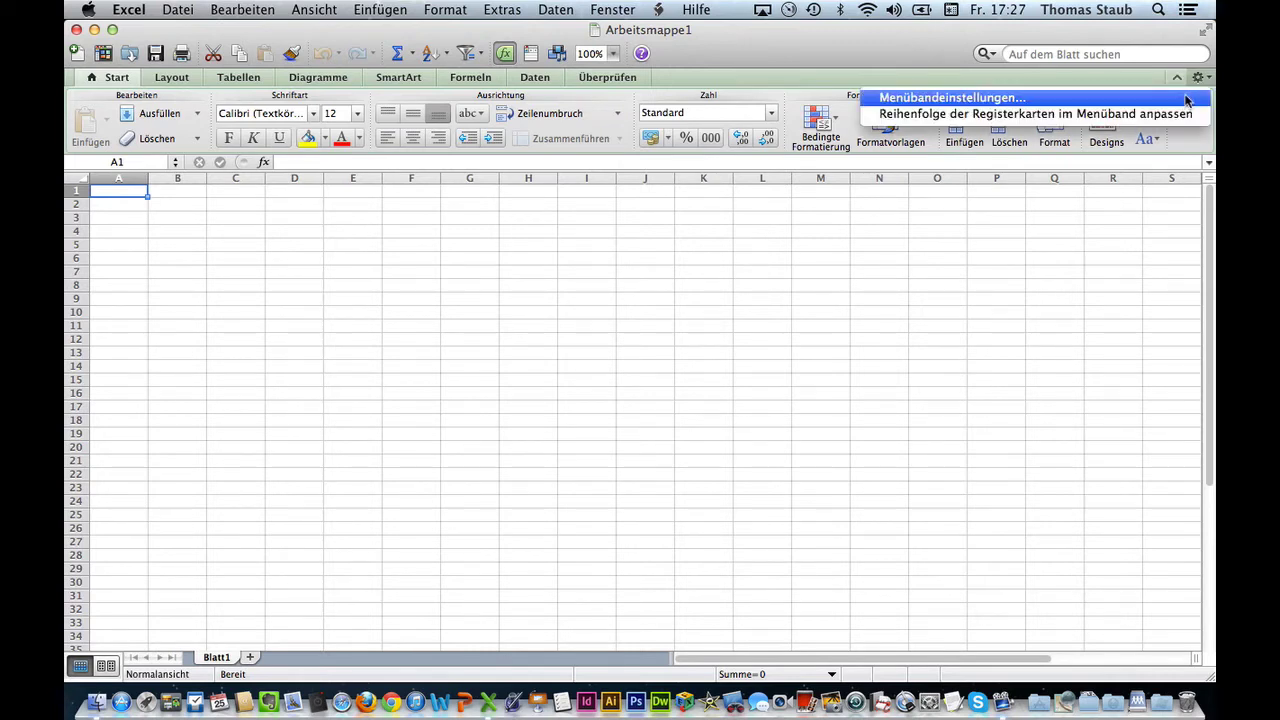
pyautogui.click(1201, 79)
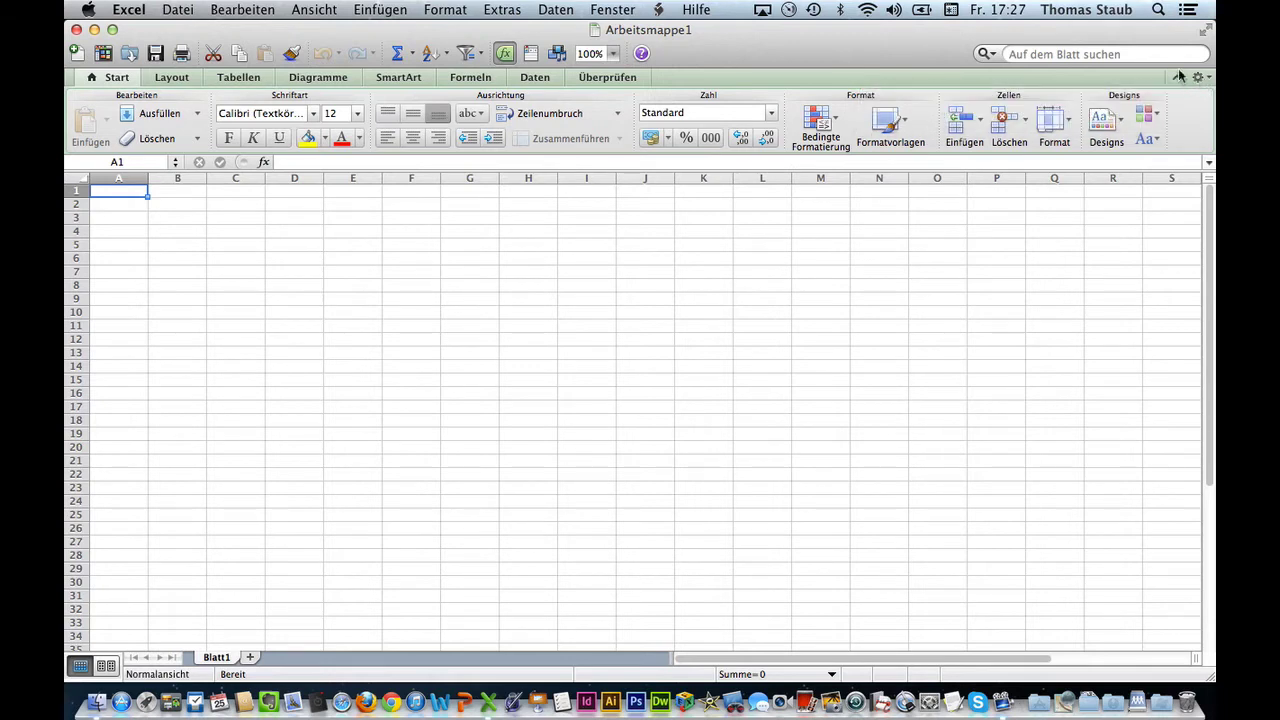
pyautogui.click(300, 324)
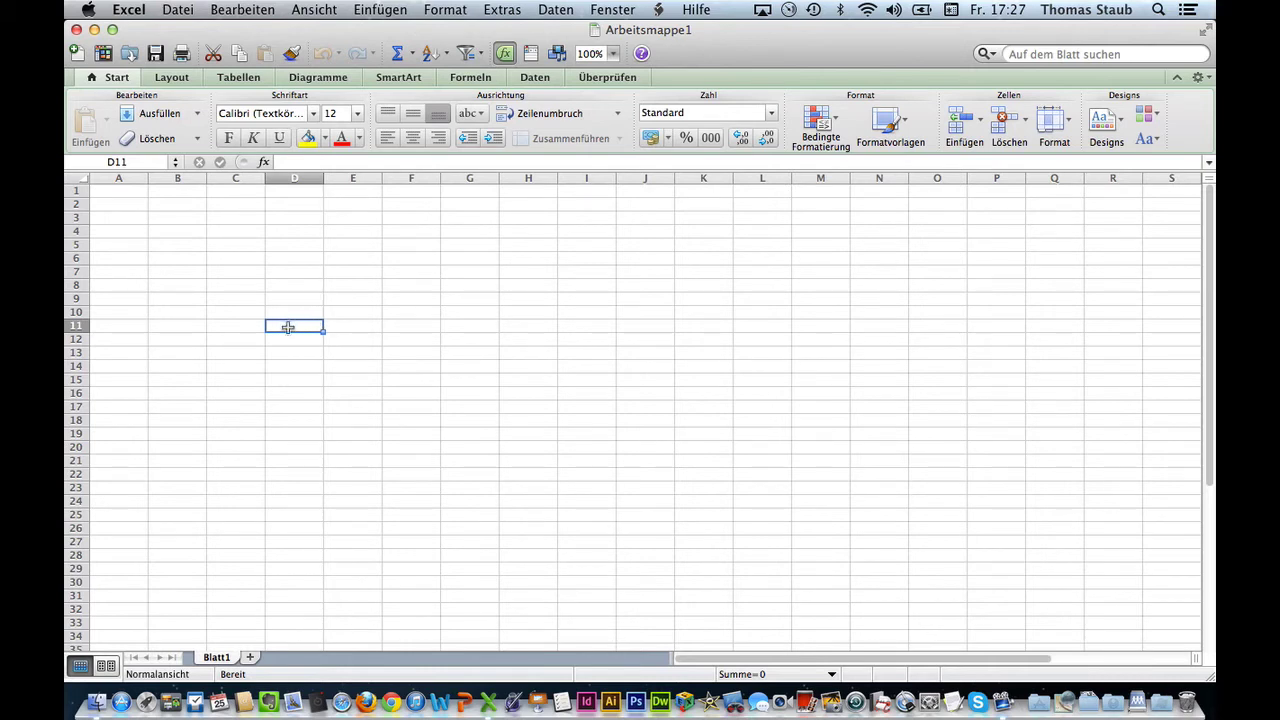
# - Enter the value 123 into cell C10 of Blatt1
pyautogui.click(237, 310)
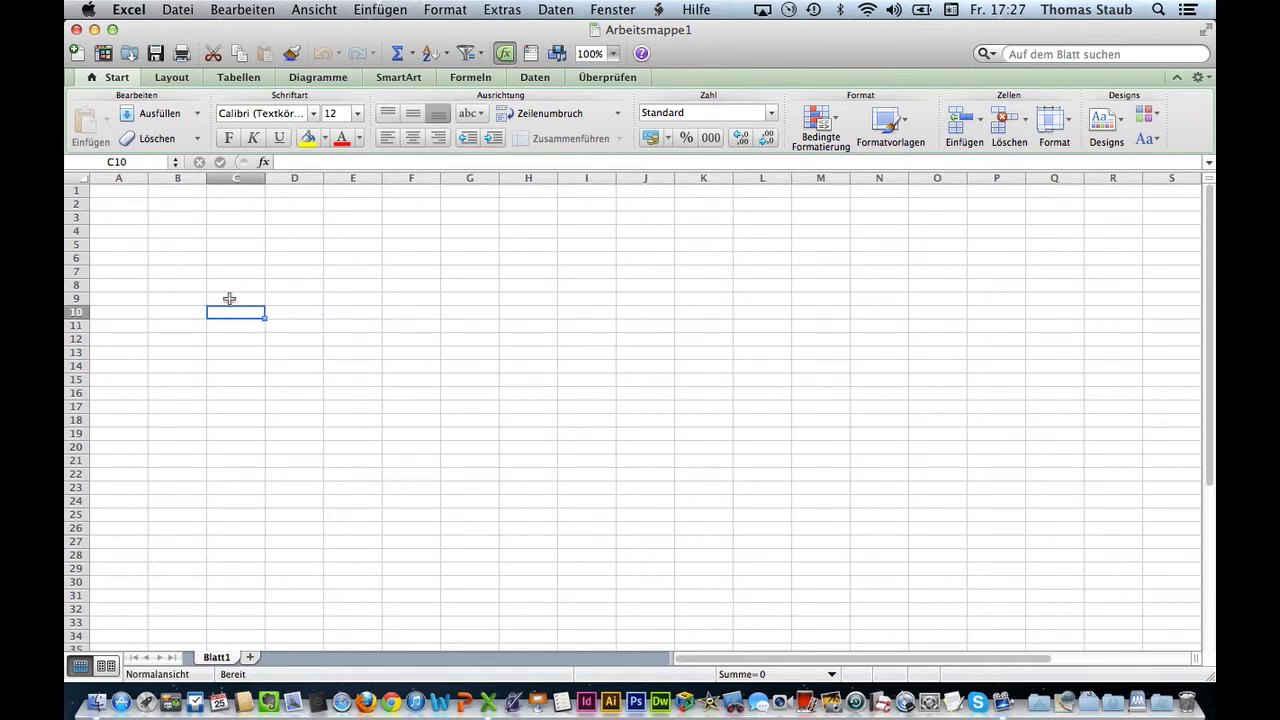
pyautogui.click(180, 288)
pyautogui.click(226, 300)
pyautogui.click(253, 313)
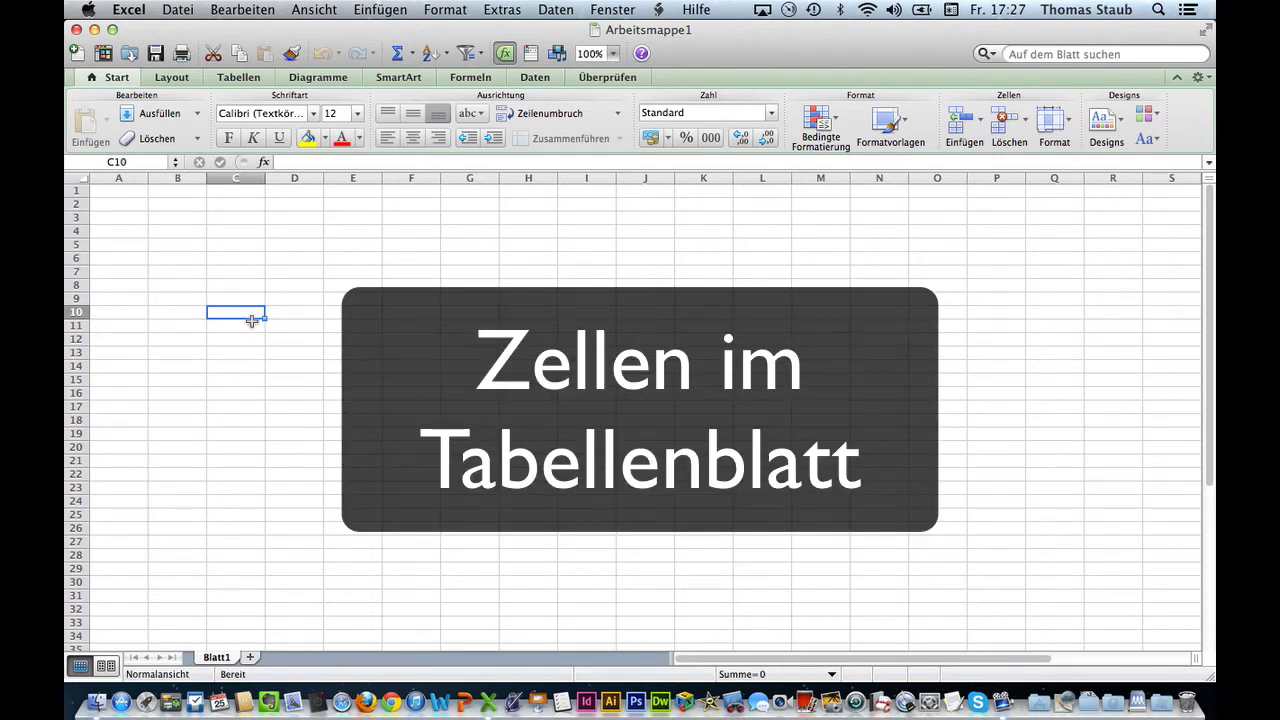
pyautogui.write('1')
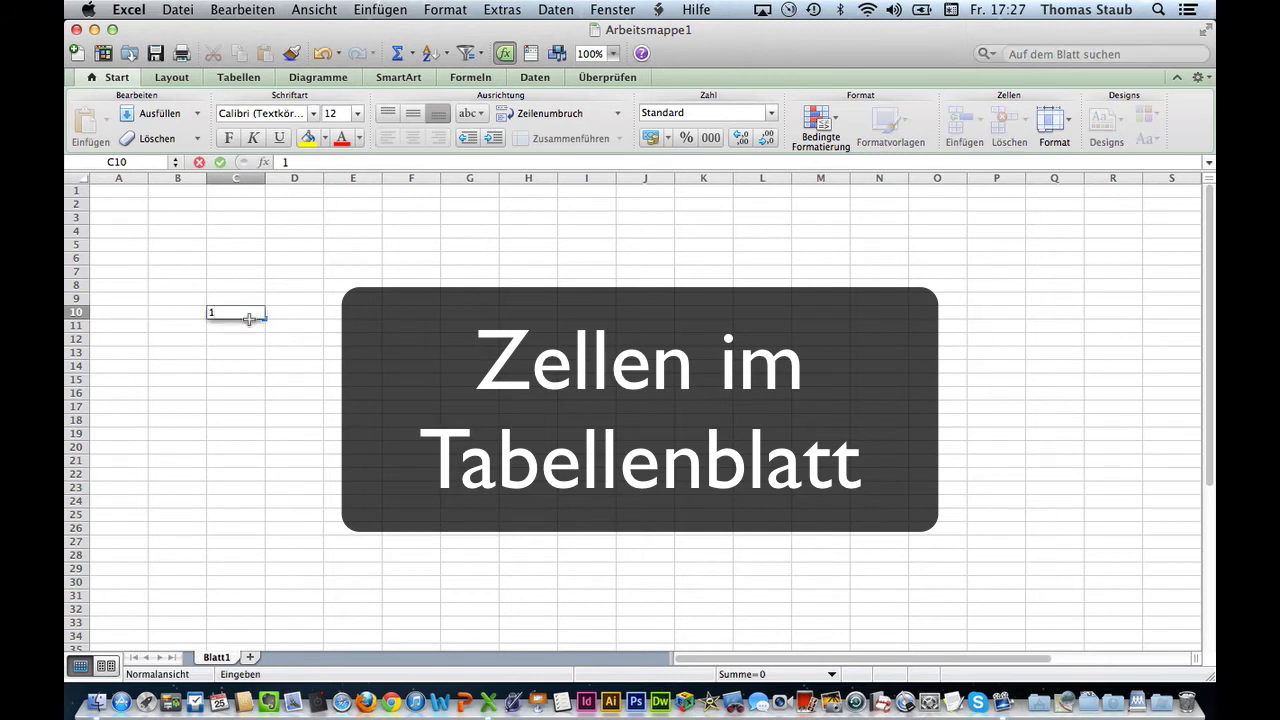
pyautogui.write('23')
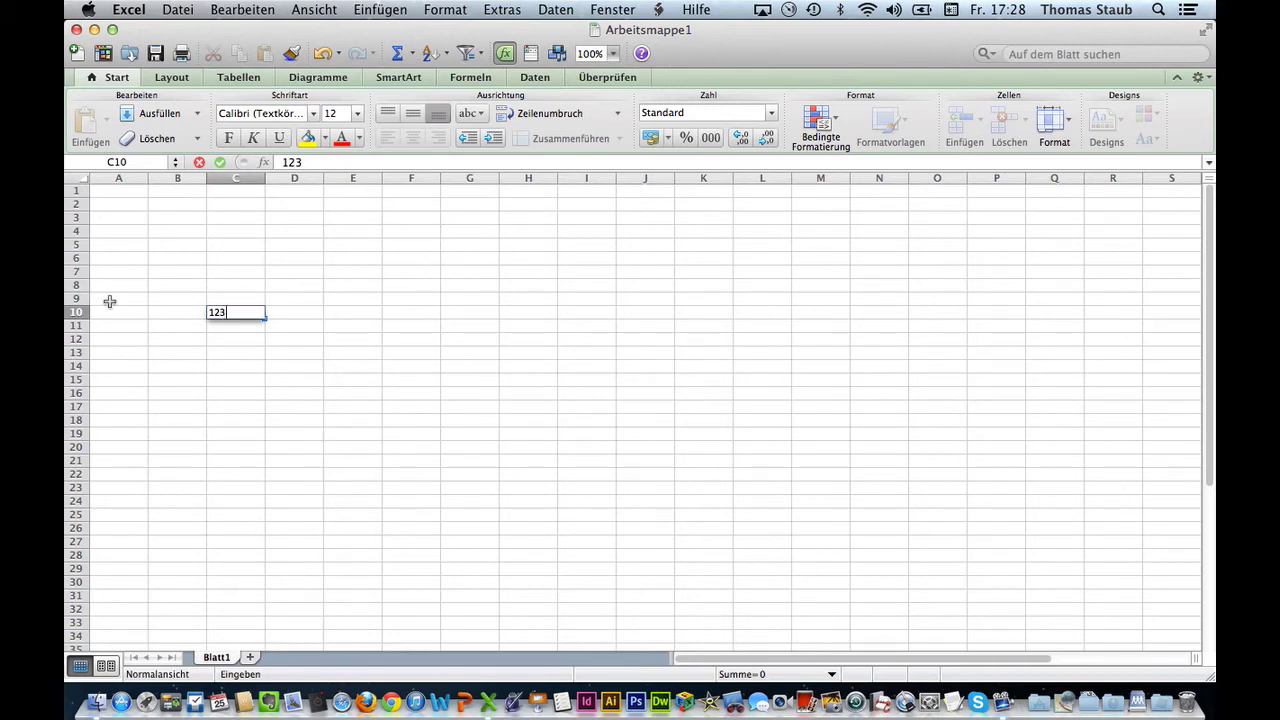
pyautogui.click(134, 162)
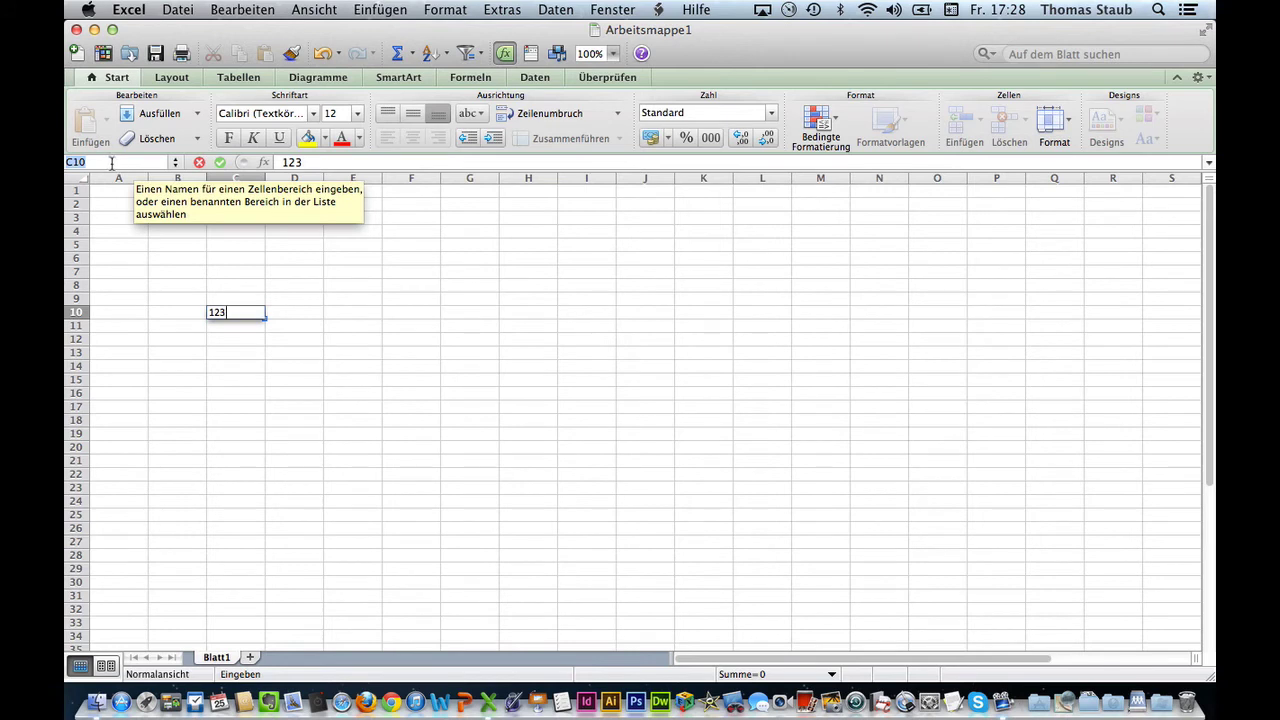
pyautogui.click(313, 162)
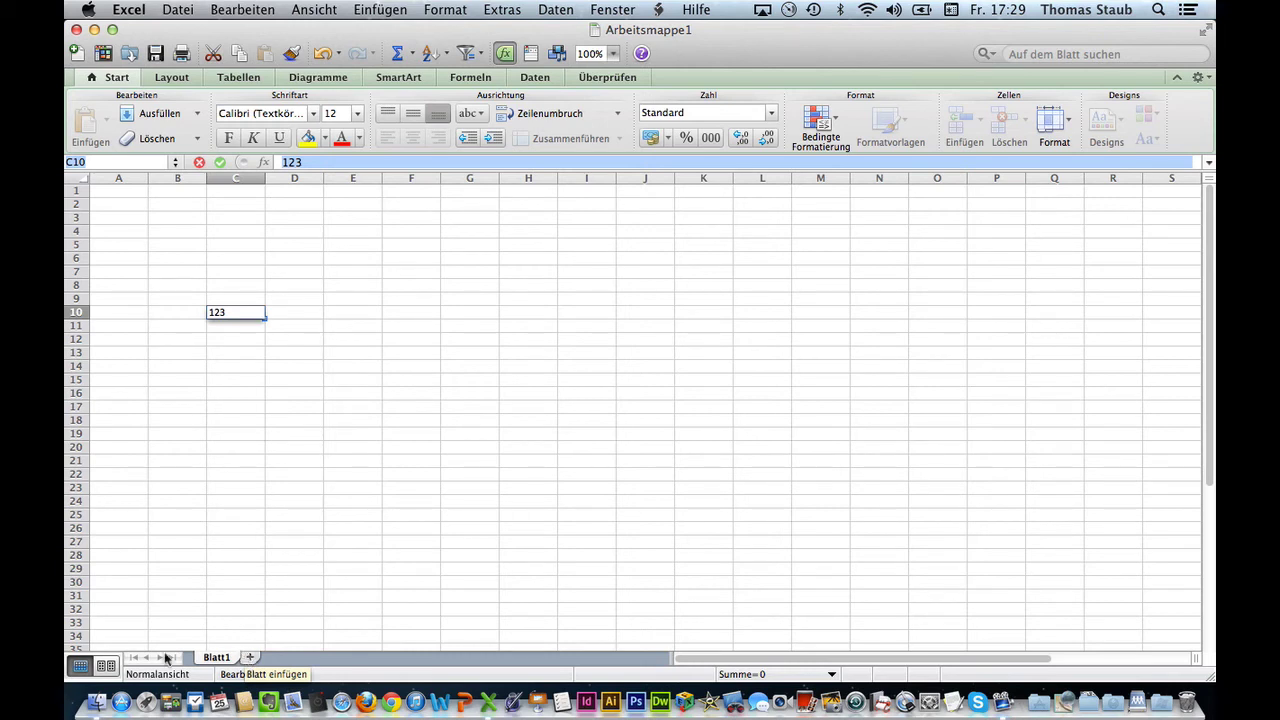
# - Toggle between Page Layout and Normal view twice, ending in Normal view
pyautogui.click(108, 666)
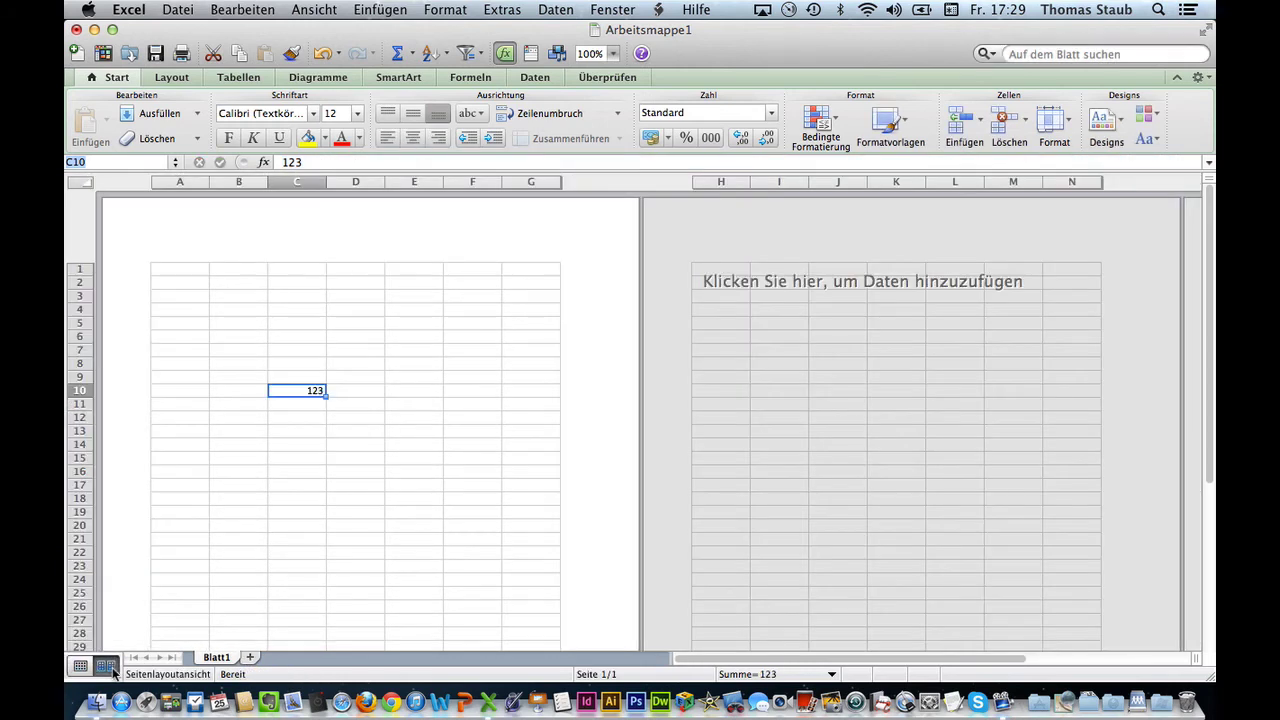
pyautogui.click(80, 666)
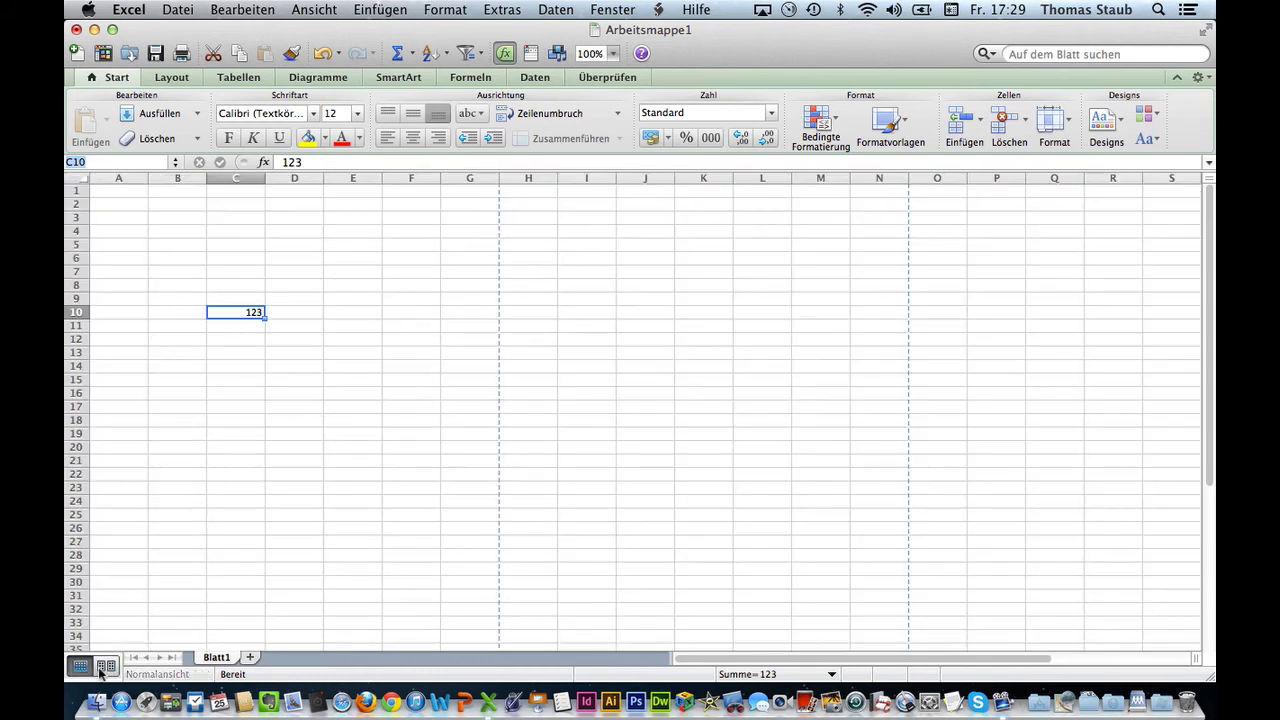
pyautogui.click(104, 667)
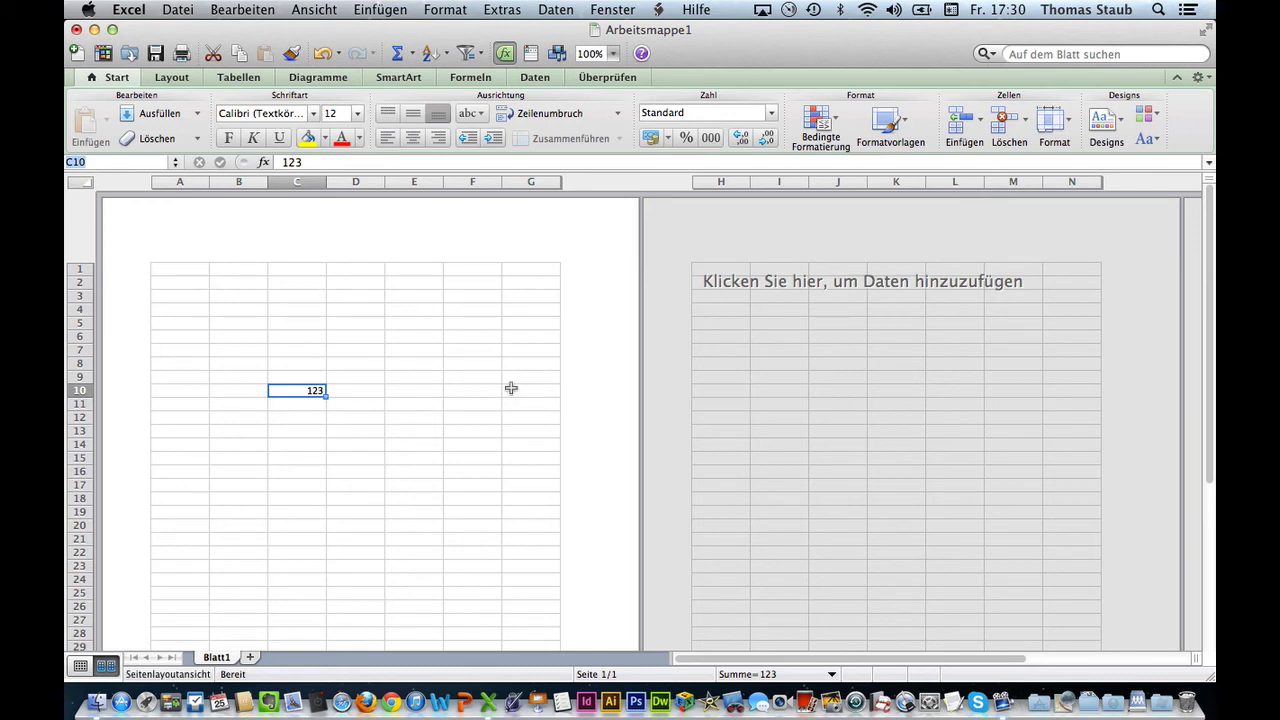
pyautogui.click(80, 666)
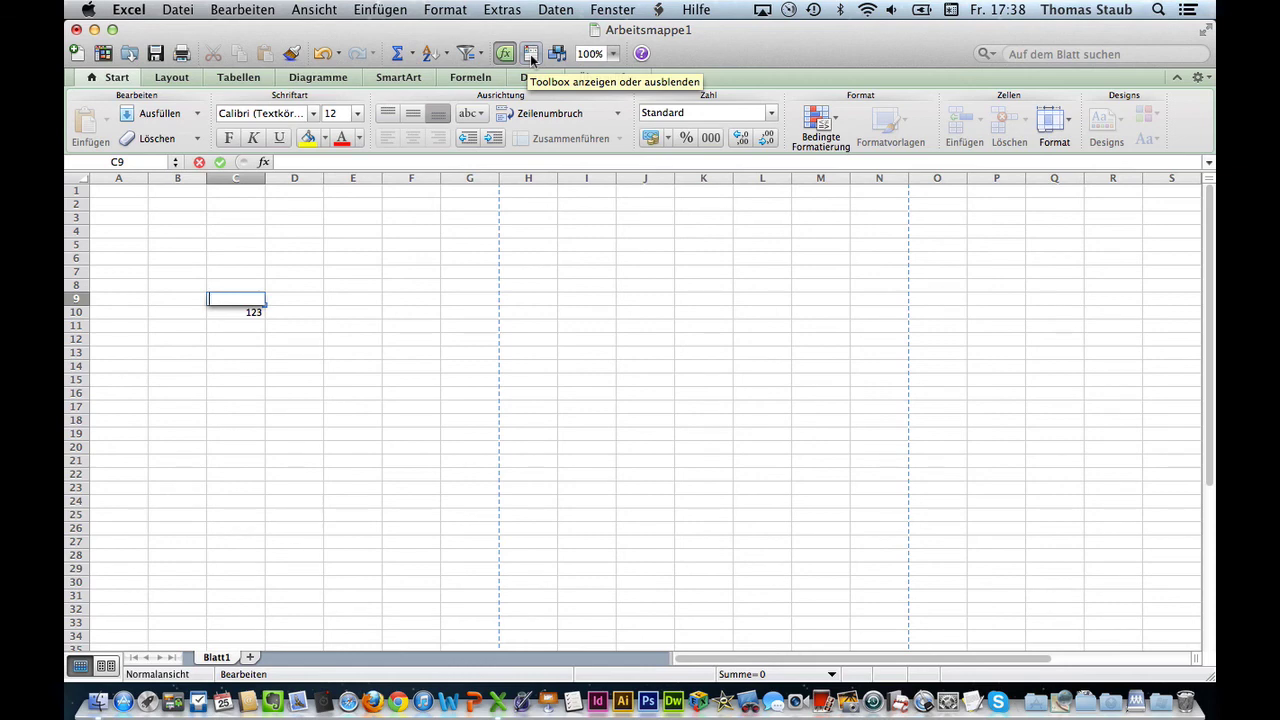
# - Show and then hide the Formula Builder palette for cell C9
pyautogui.click(532, 58)
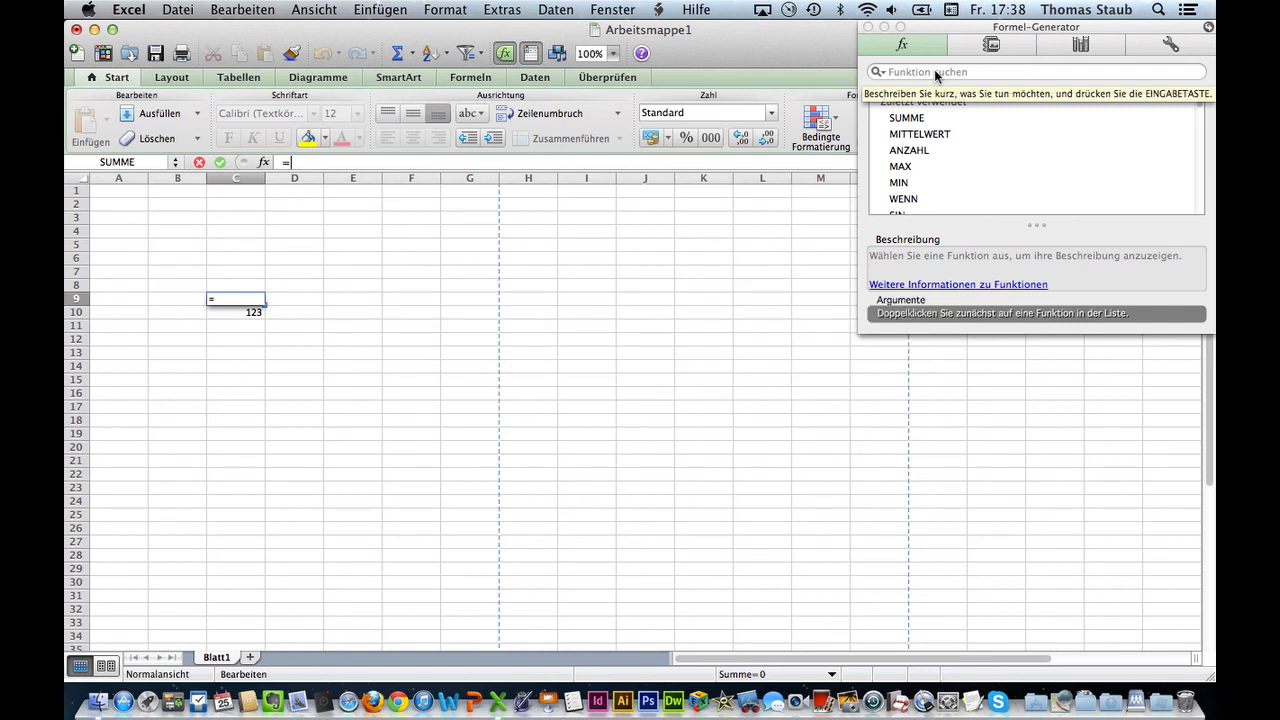
pyautogui.click(531, 53)
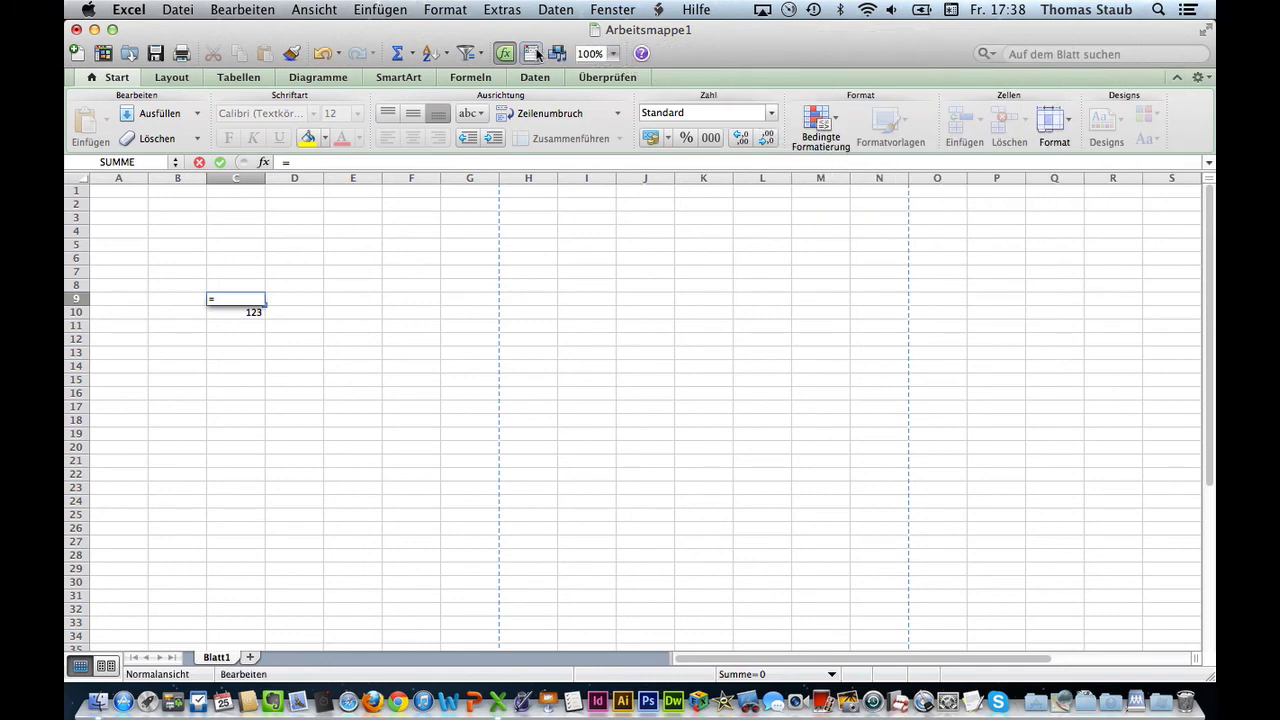